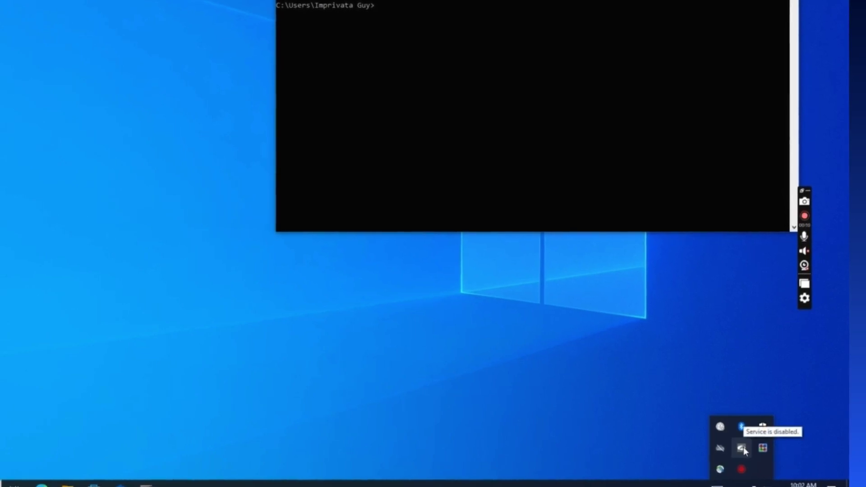
Exit Zscaler Client Connector from its tray icon and confirm with Continue.
right_click(743, 448)
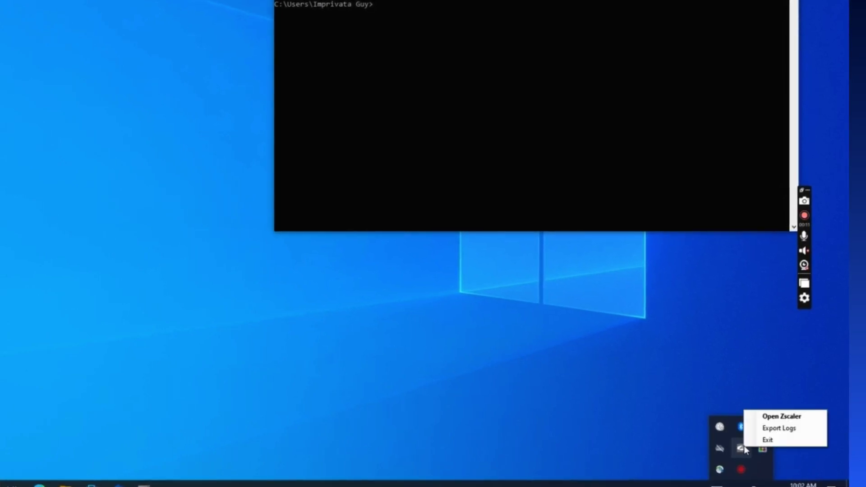
click(767, 439)
click(450, 280)
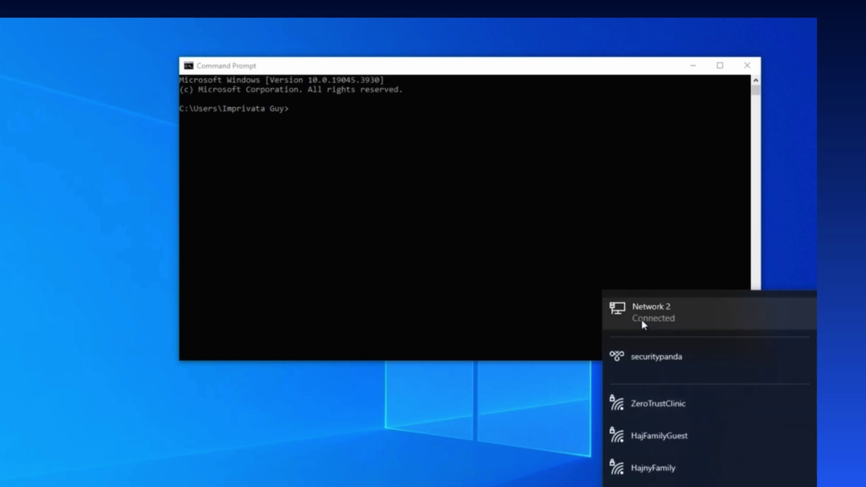
Join the ZeroTrustClinic Wi-Fi network, then dismiss the network list.
click(645, 401)
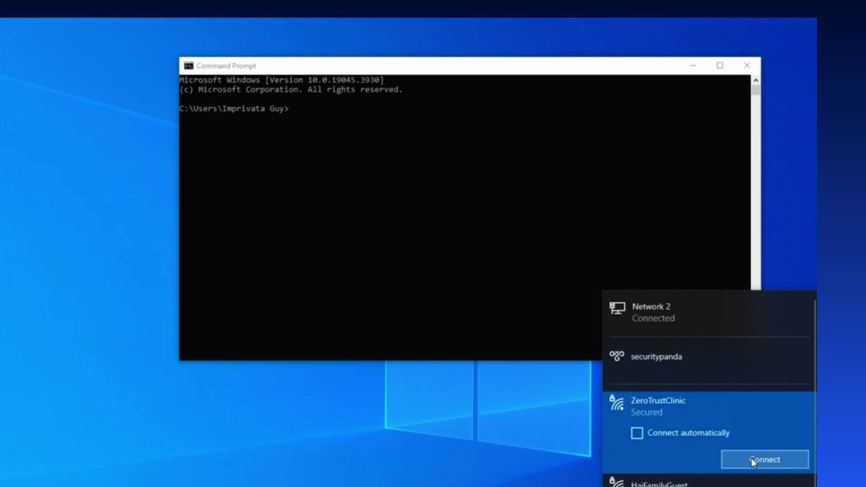
click(752, 458)
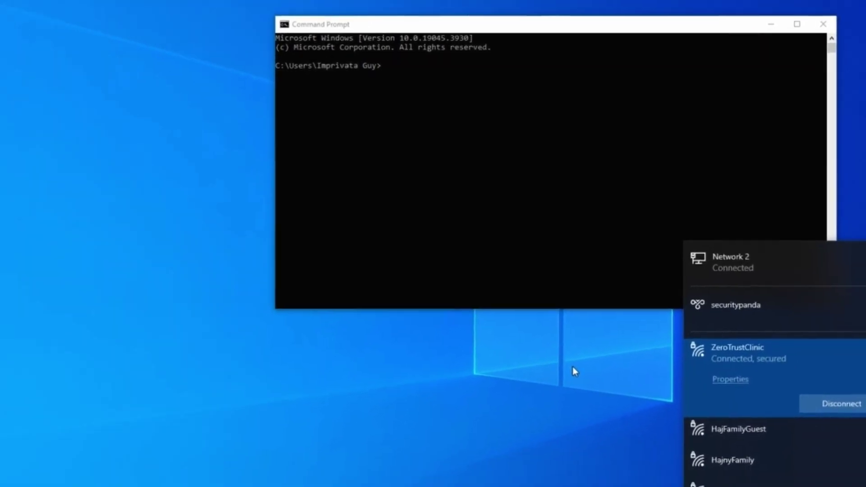
click(574, 367)
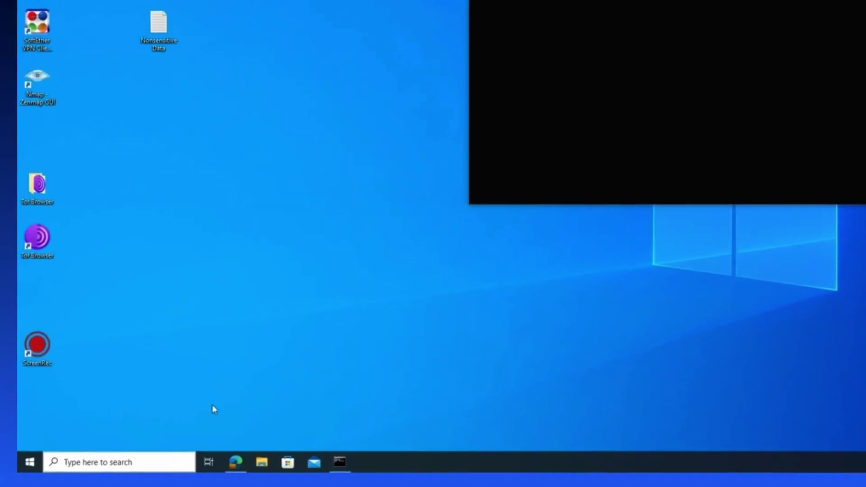
Disable the Ethernet connection in View network connections, then close the window.
click(147, 467)
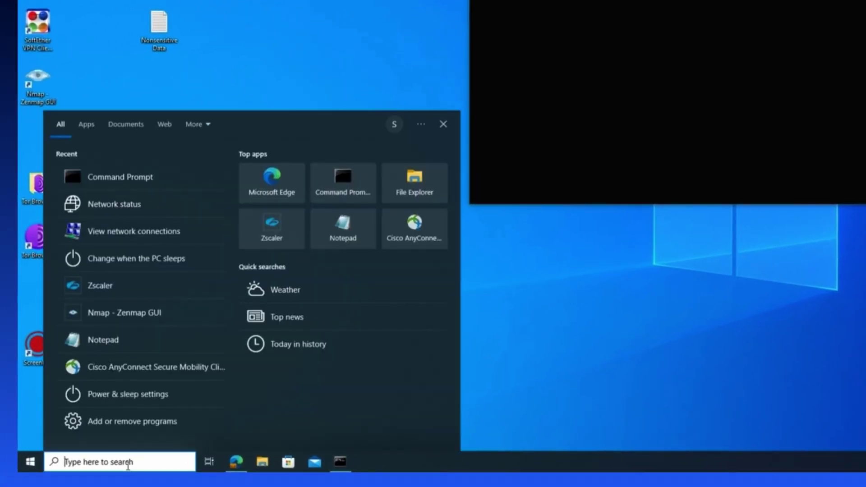
text(network)
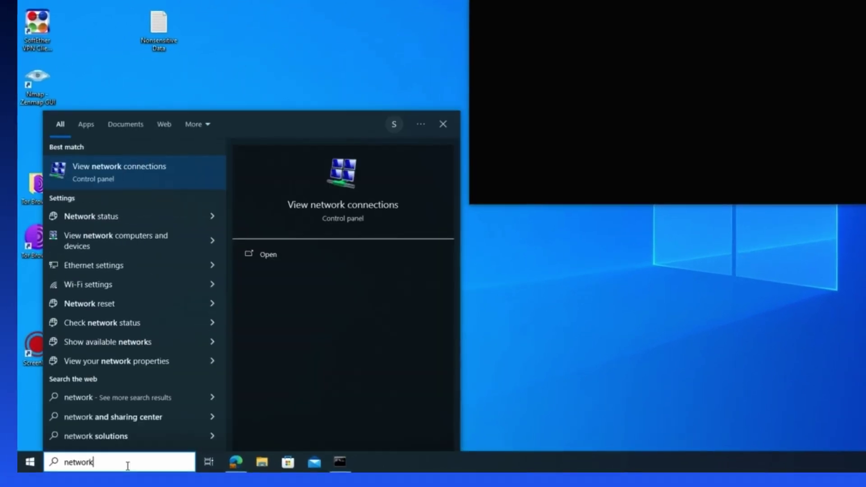
key(Return)
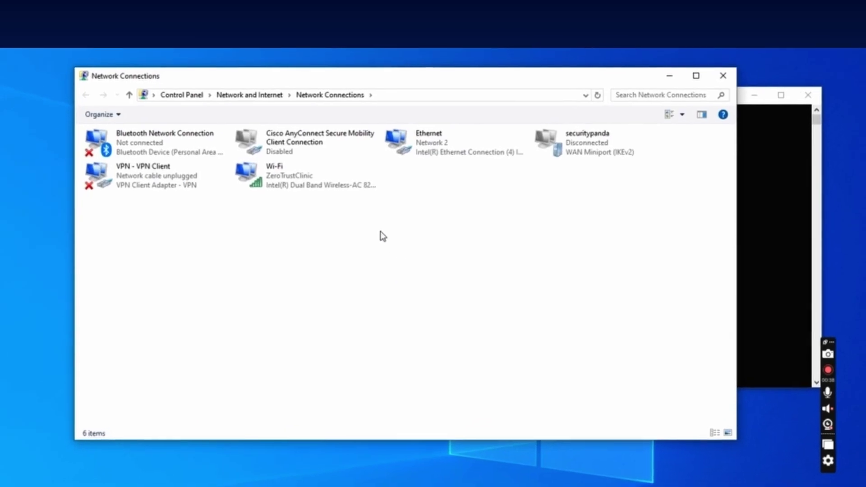
right_click(554, 97)
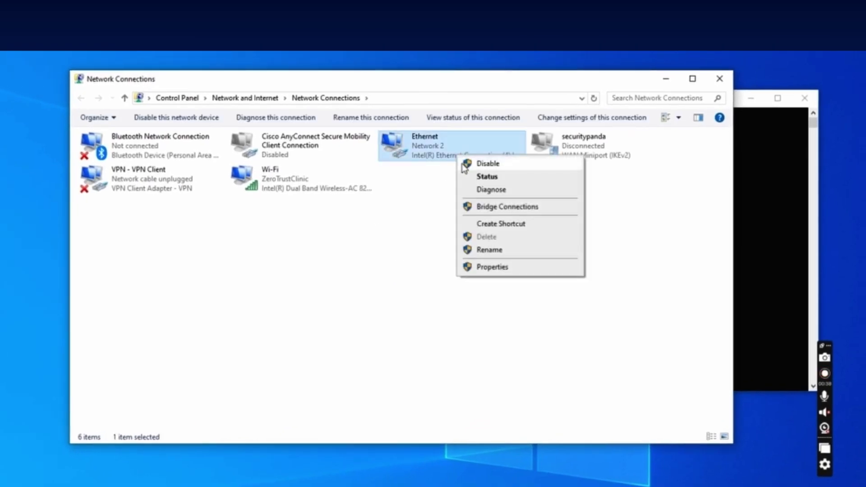
click(488, 164)
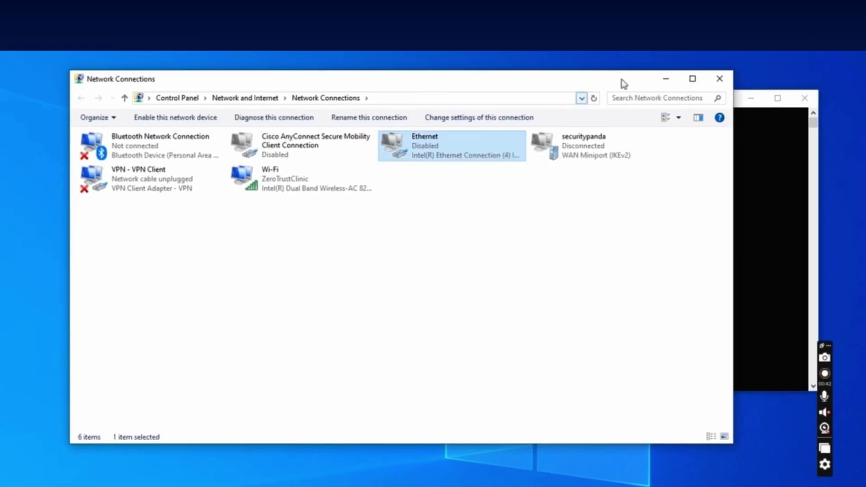
click(722, 80)
Run ipconfig and highlight the Wi-Fi IPv4 address 192.168.0.100 and gateway 192.168.0.1.
click(636, 160)
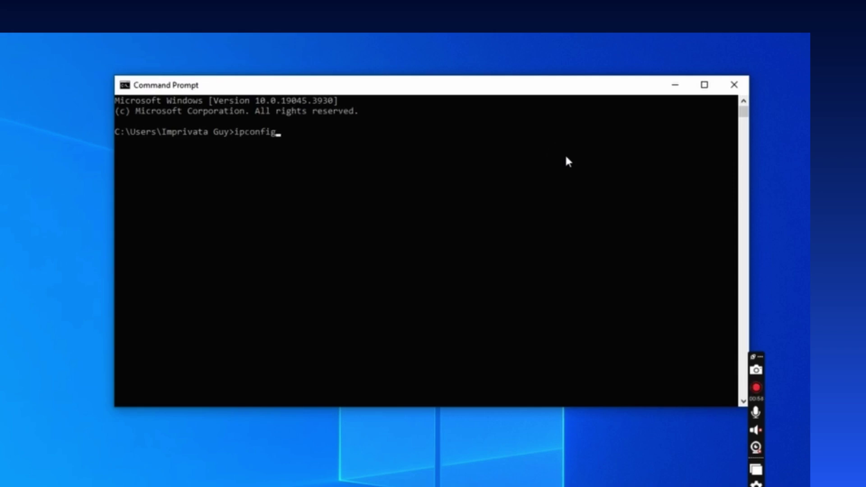
key(Return)
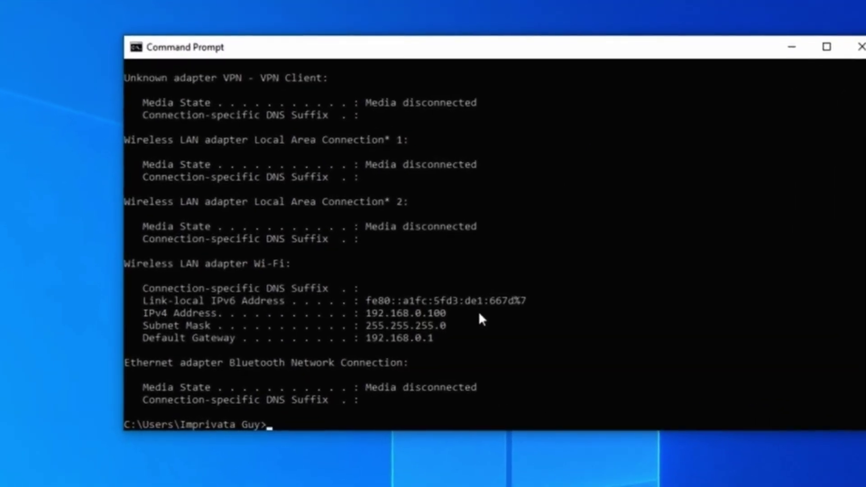
drag(487, 314, 426, 315)
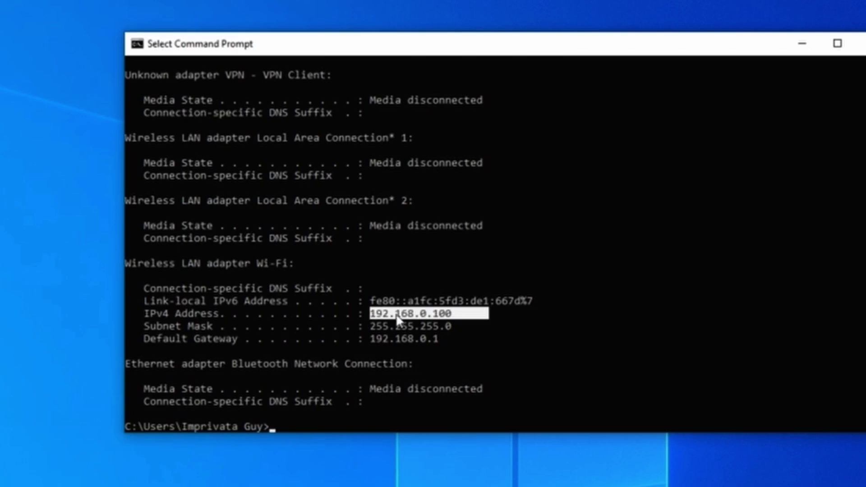
right_click(388, 424)
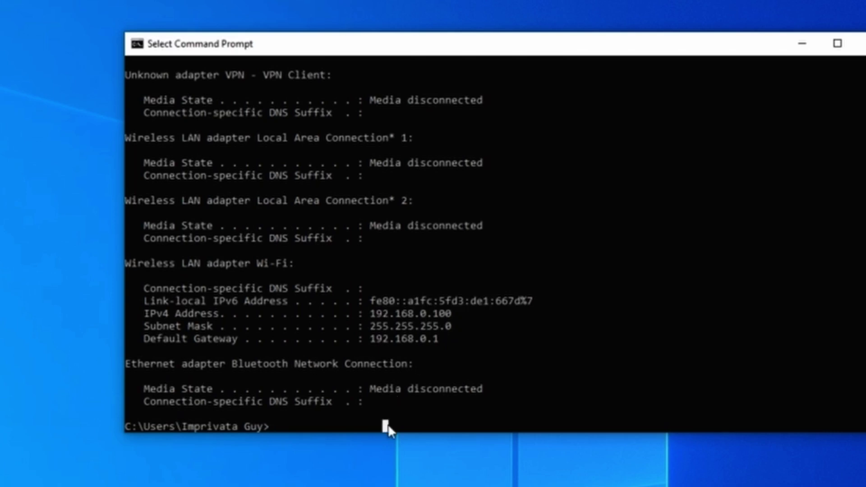
drag(470, 313, 370, 313)
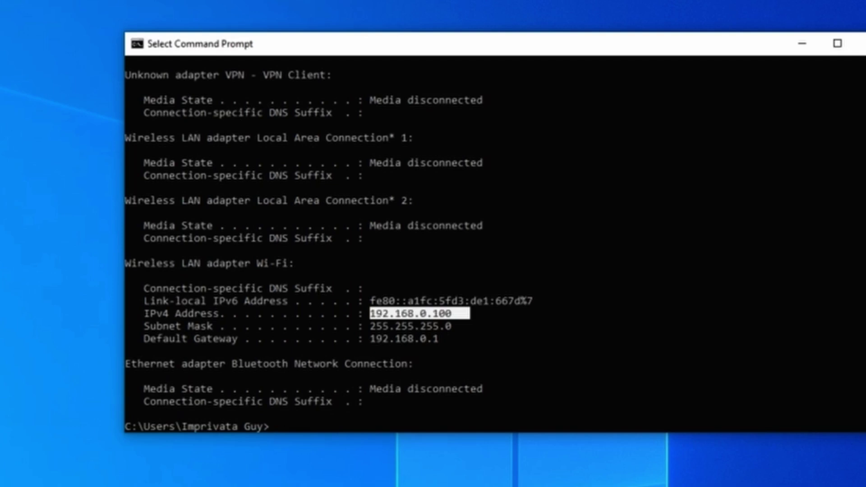
click(403, 338)
drag(367, 338, 459, 339)
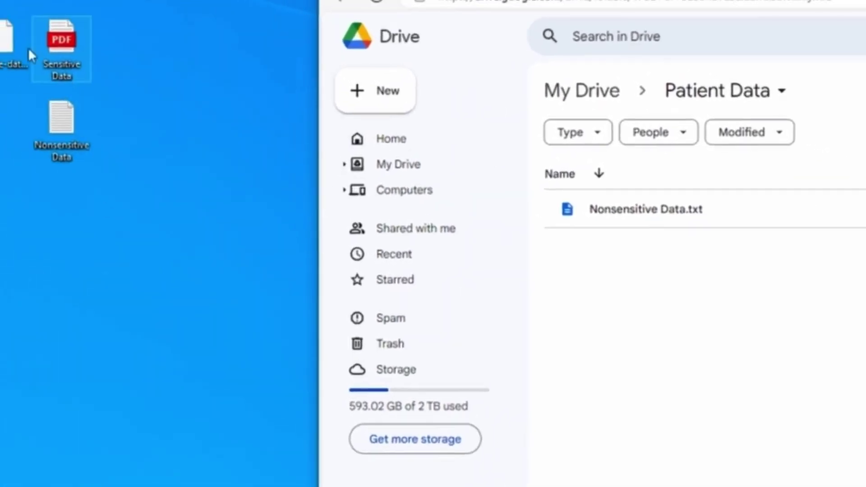
drag(1, 1, 75, 177)
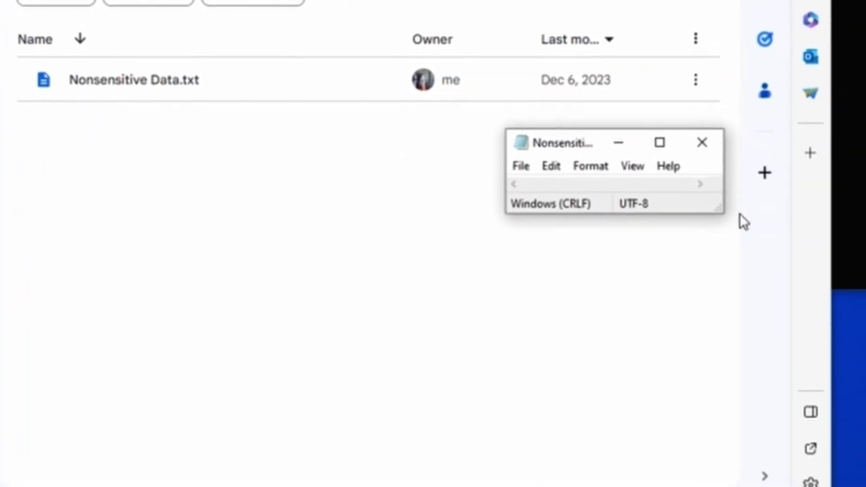
drag(714, 213, 824, 454)
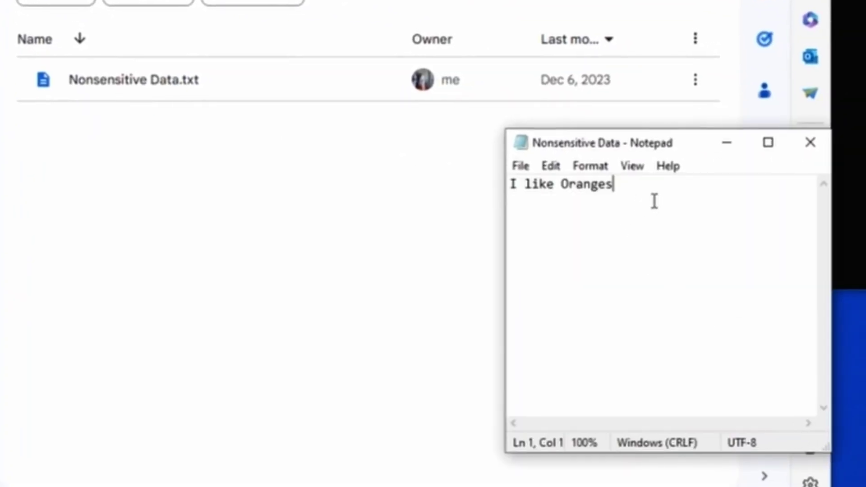
click(811, 143)
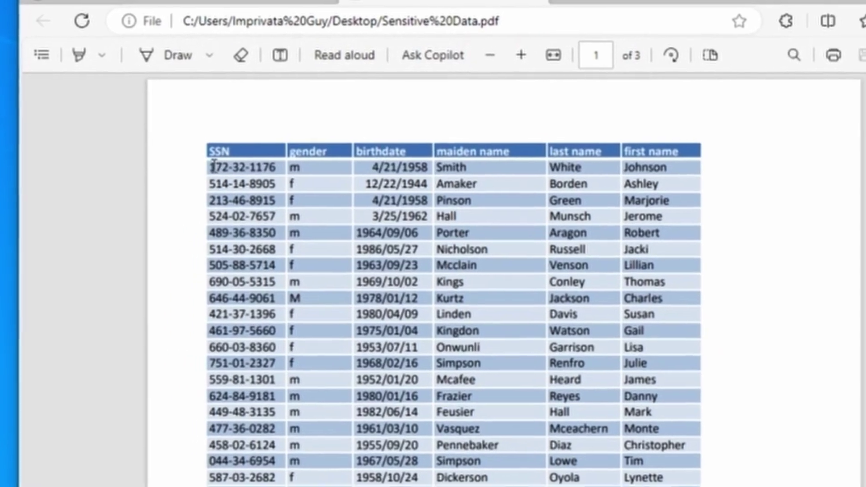
drag(255, 157, 732, 179)
click(692, 203)
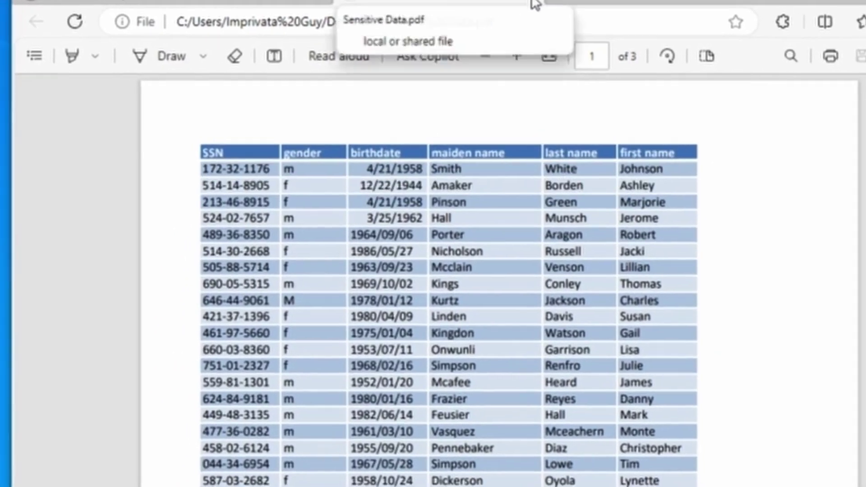
Upload the three desktop files into Patient Data with Replace existing items, then enter draftkings.com.
click(533, 4)
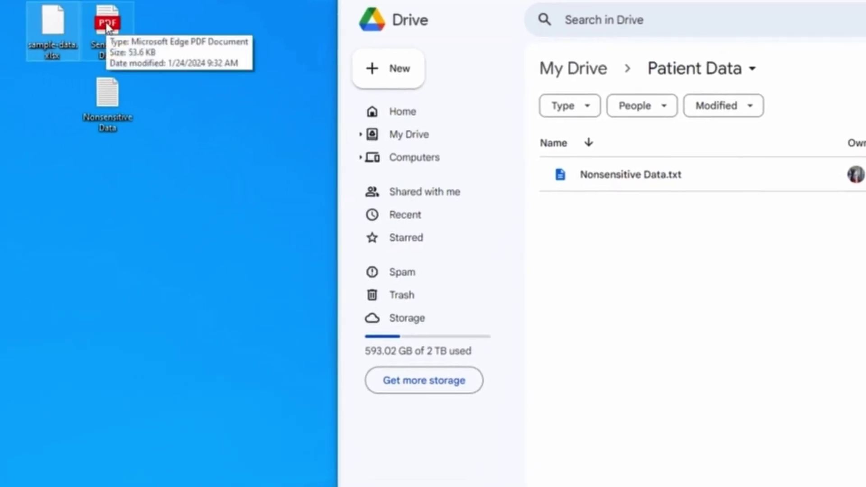
click(107, 28)
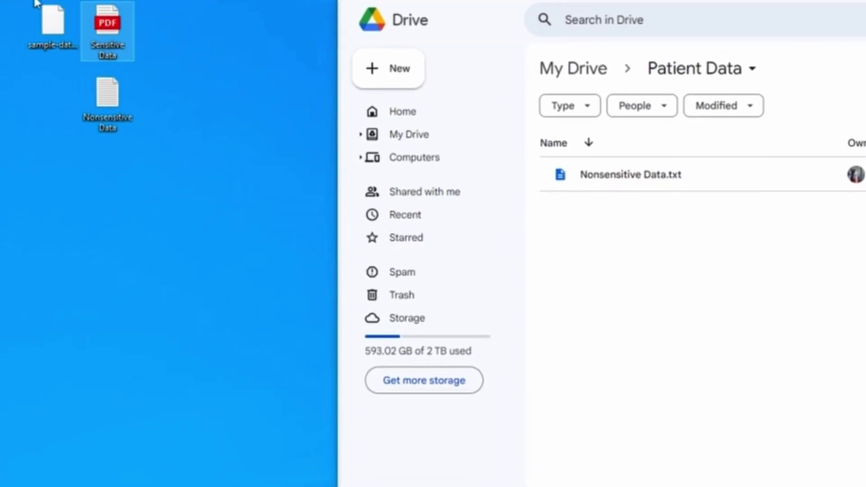
drag(15, 1, 153, 143)
drag(115, 106, 865, 385)
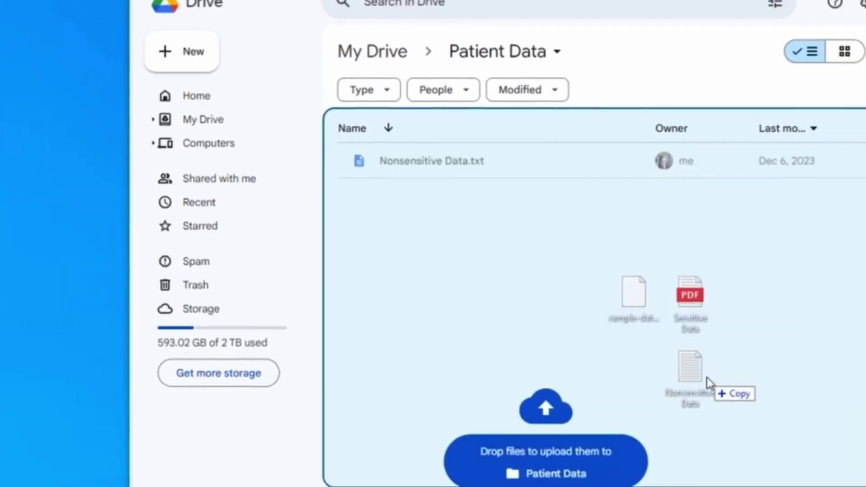
drag(707, 378, 718, 388)
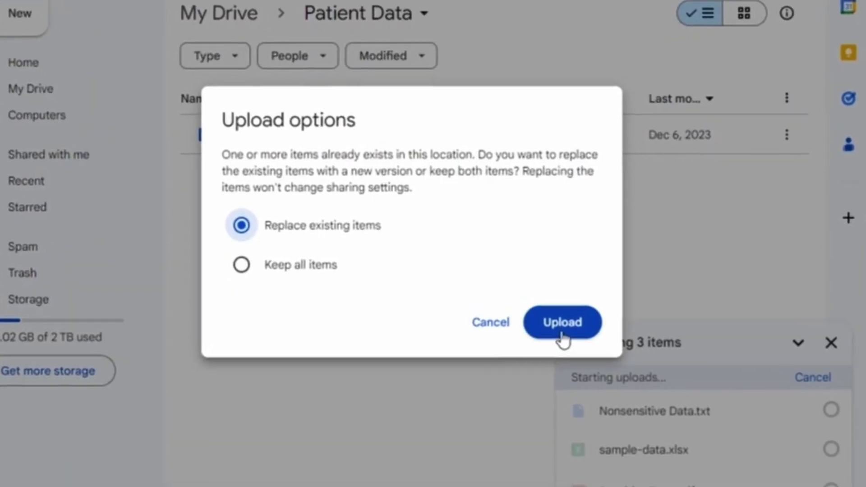
click(562, 334)
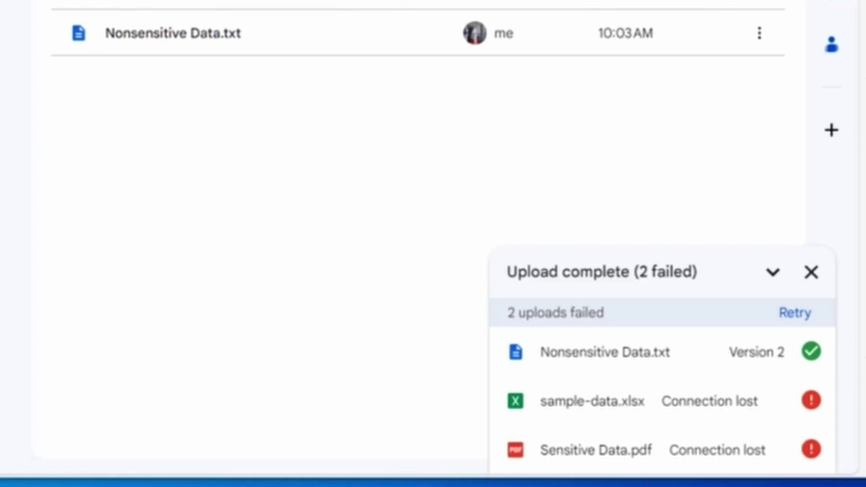
text(draftking)
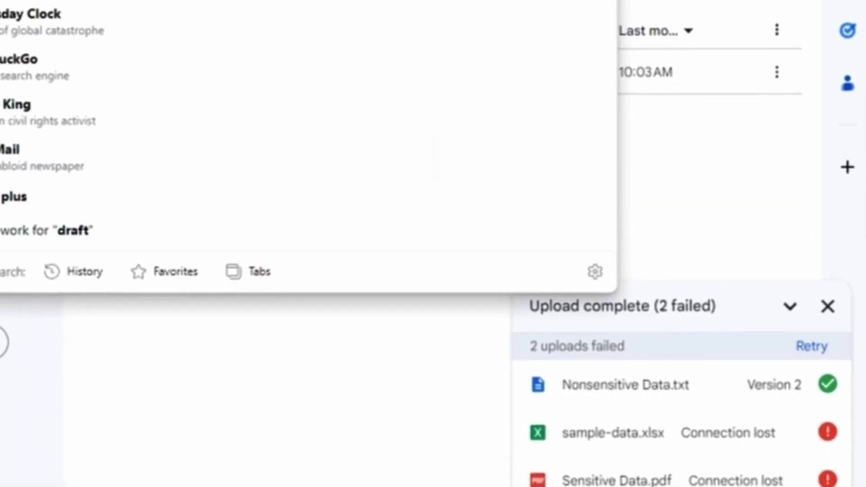
text(s.com)
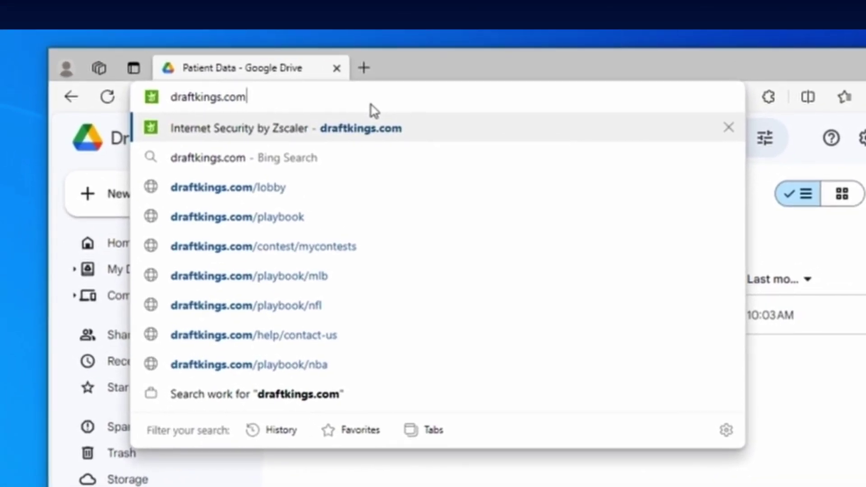
Load draftkings.com to get Zscaler's Gambling block page, then select the address bar.
key(Return)
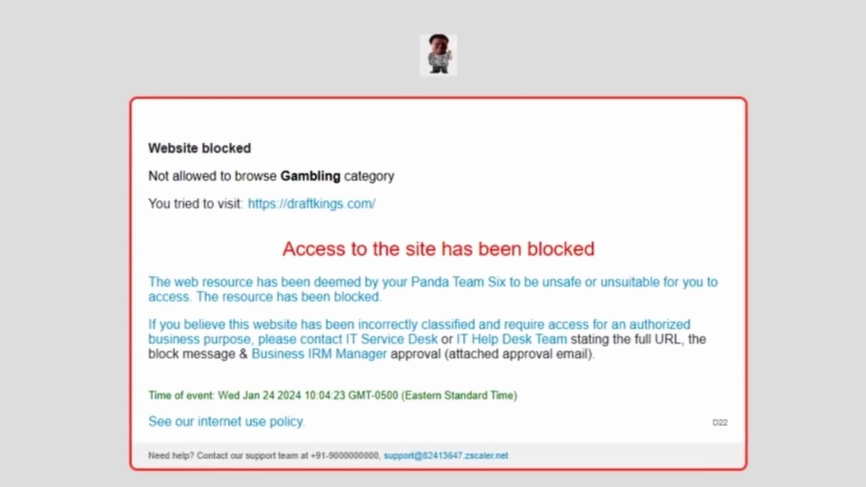
key(ctrl+l)
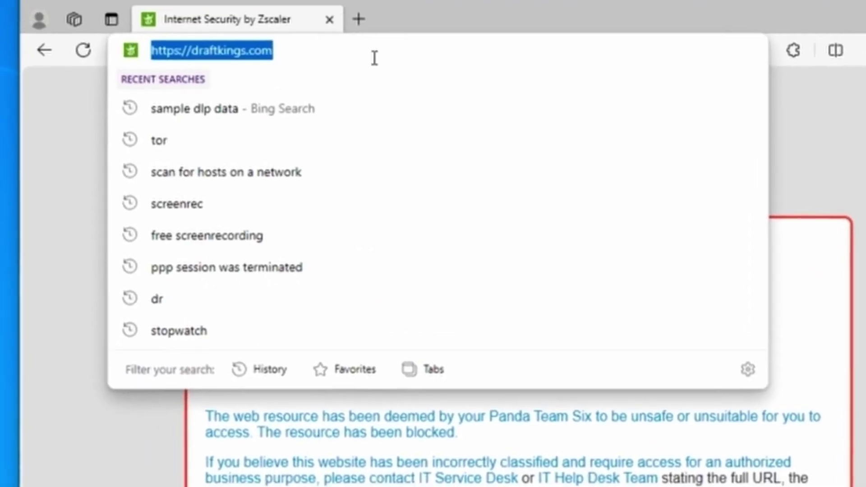
Go to the autocompleted orthanc.thesecuritypanda.org:8042 address by typing 'orthanc'.
text(orthanc.thesecuritypanda.org:8042)
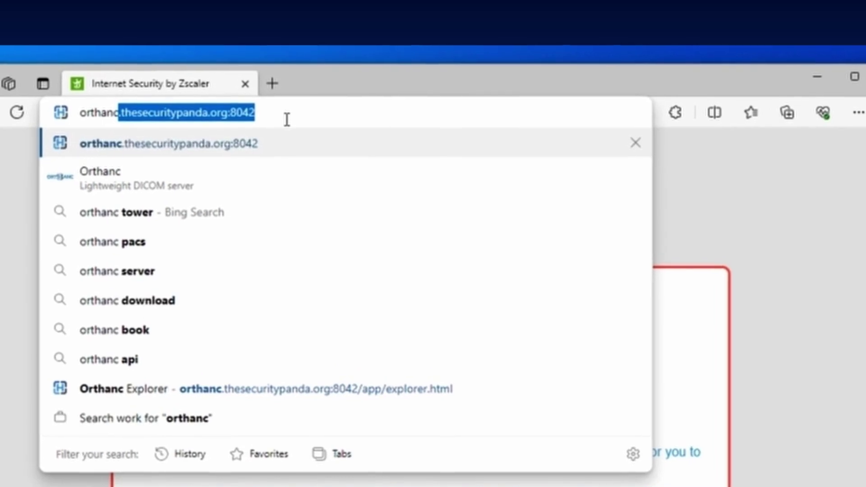
key(Return)
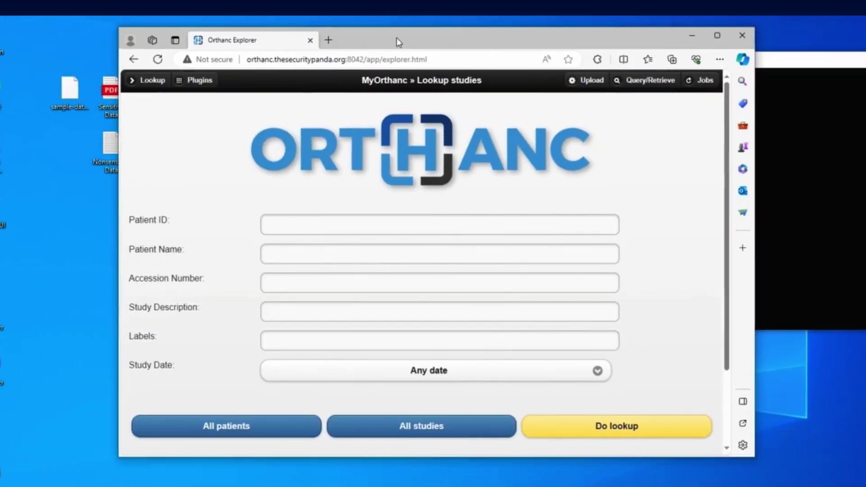
List all Orthanc studies and open the first C3L-00629 MR BRAIN study.
click(460, 423)
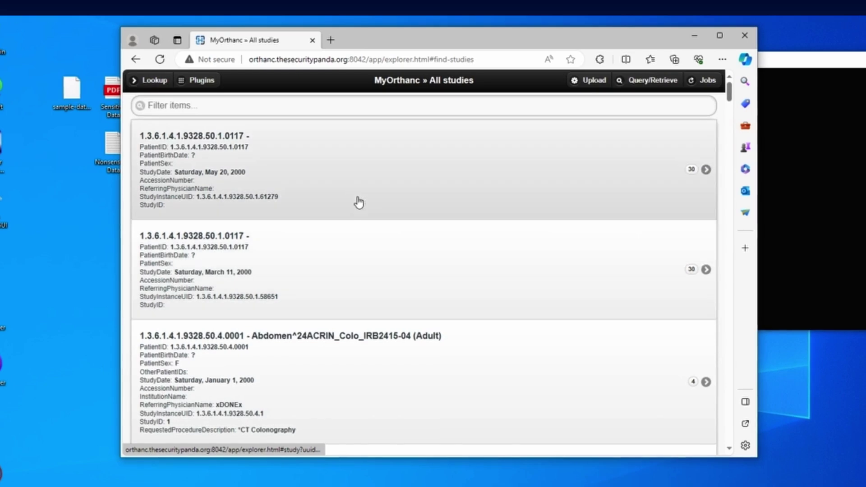
scroll(348, 194, down, 15)
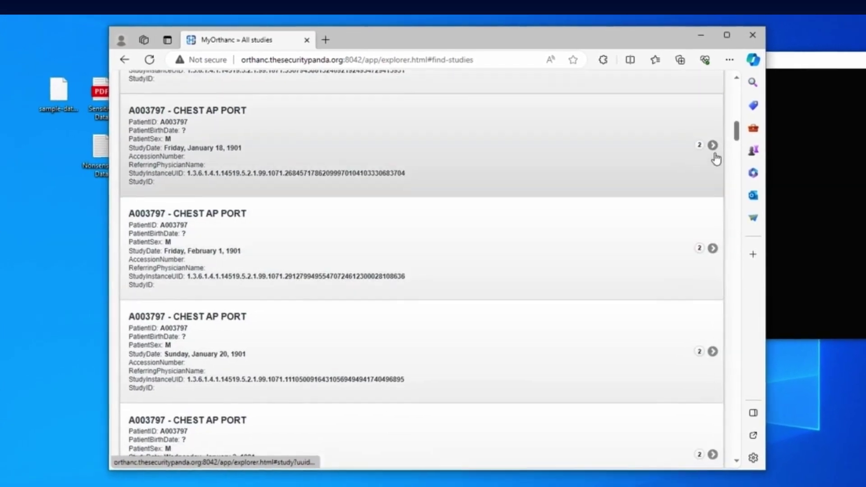
drag(743, 134, 743, 360)
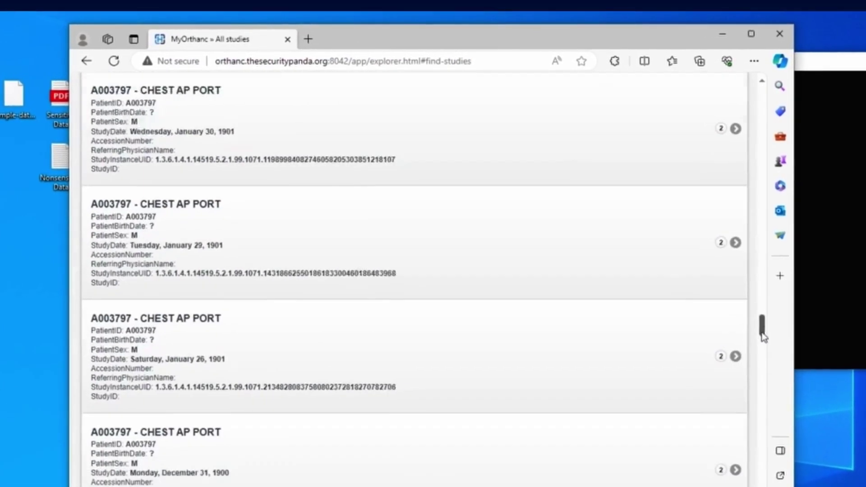
drag(766, 389, 767, 410)
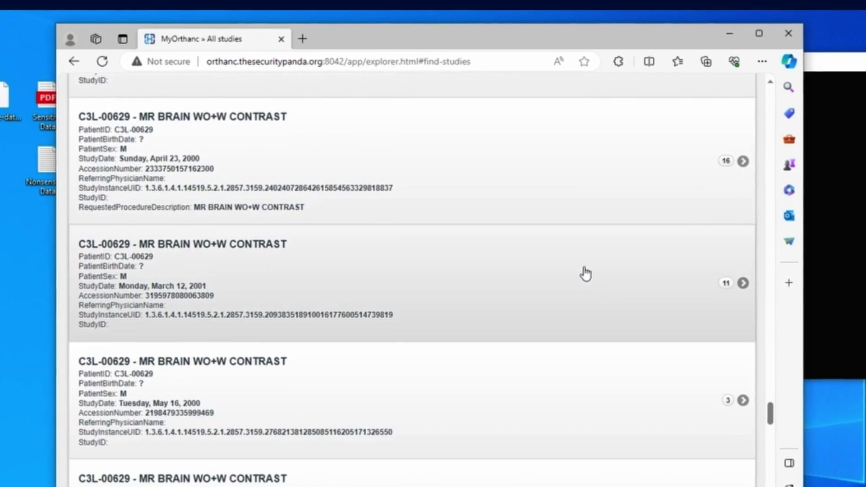
click(526, 202)
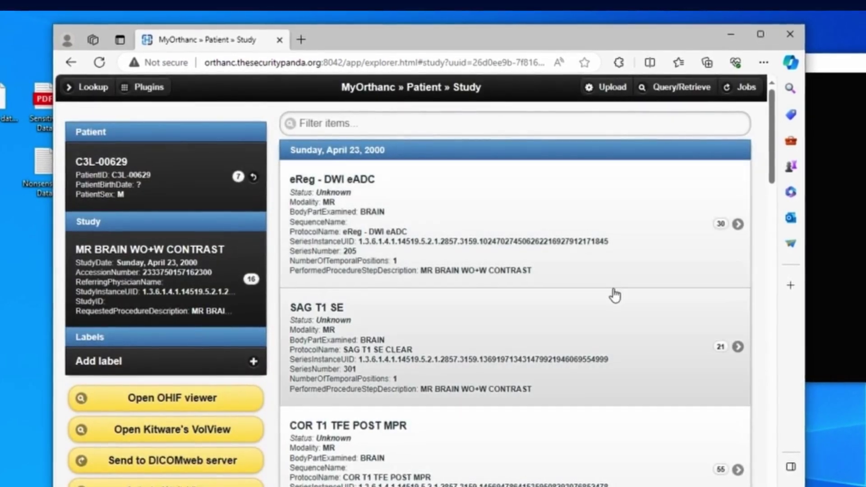
Open the sT1W_3D_TFE_AX POST series in Osimis Web Viewer and close its info panel.
scroll(619, 285, down, 10)
scroll(614, 304, down, 6)
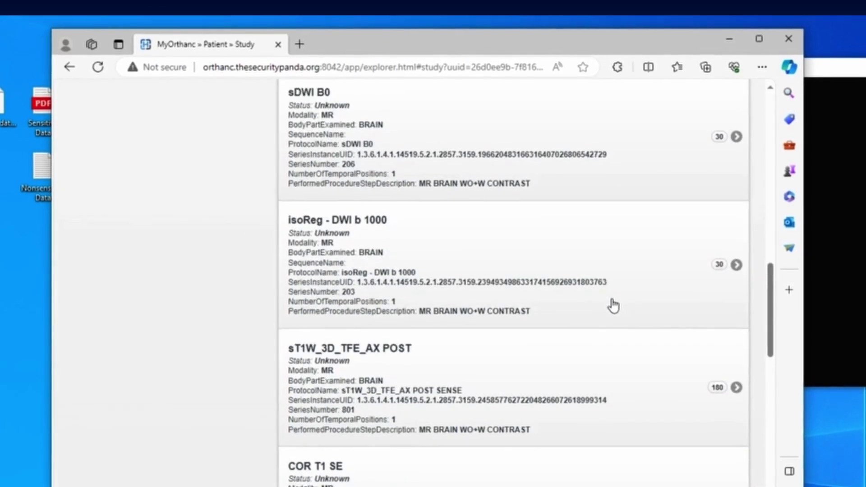
scroll(612, 305, down, 2)
click(606, 300)
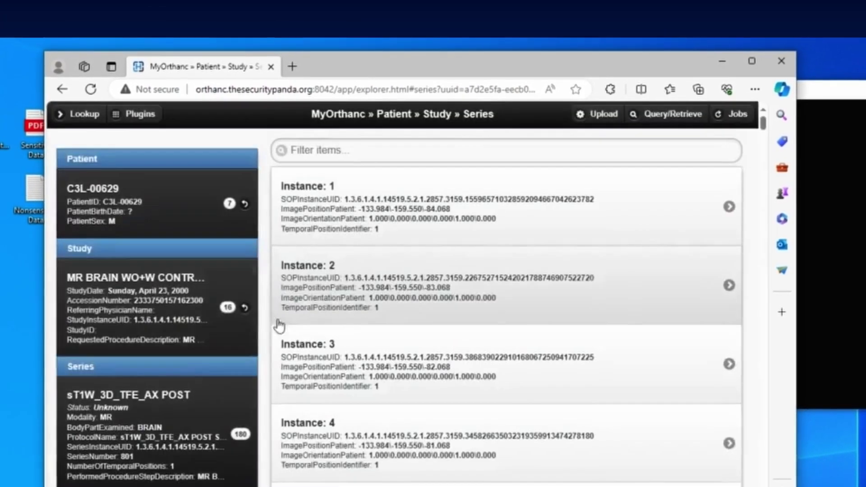
scroll(164, 348, down, 5)
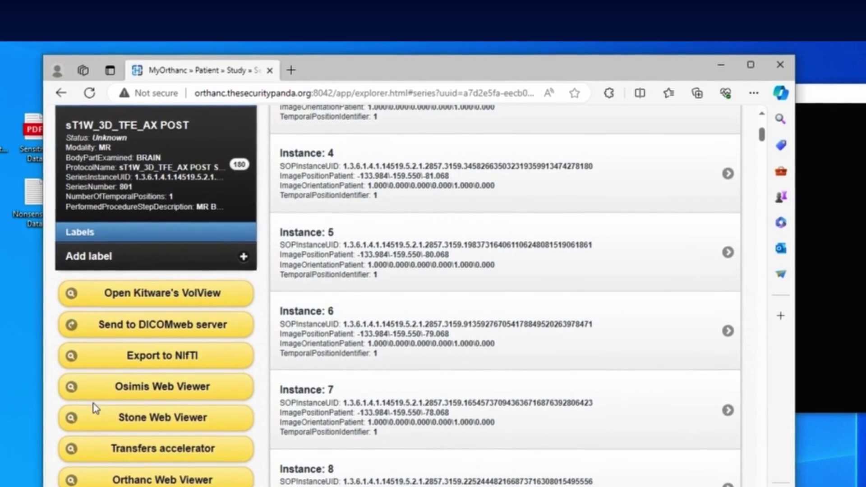
click(115, 390)
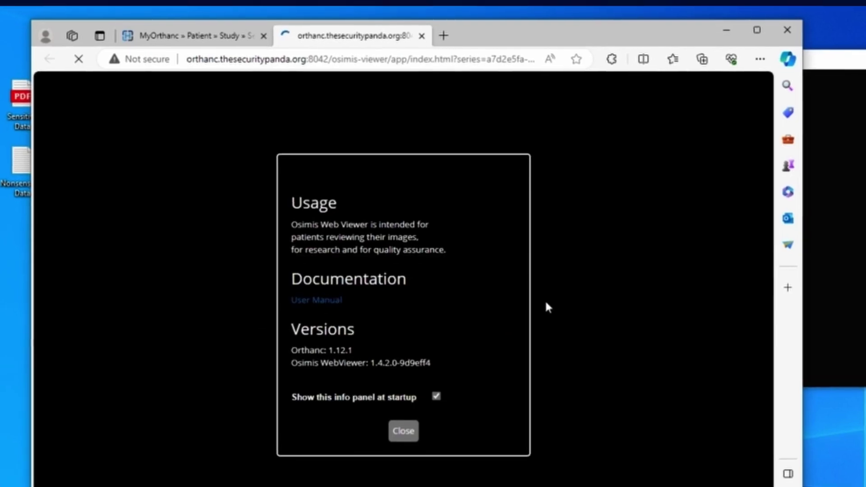
click(403, 431)
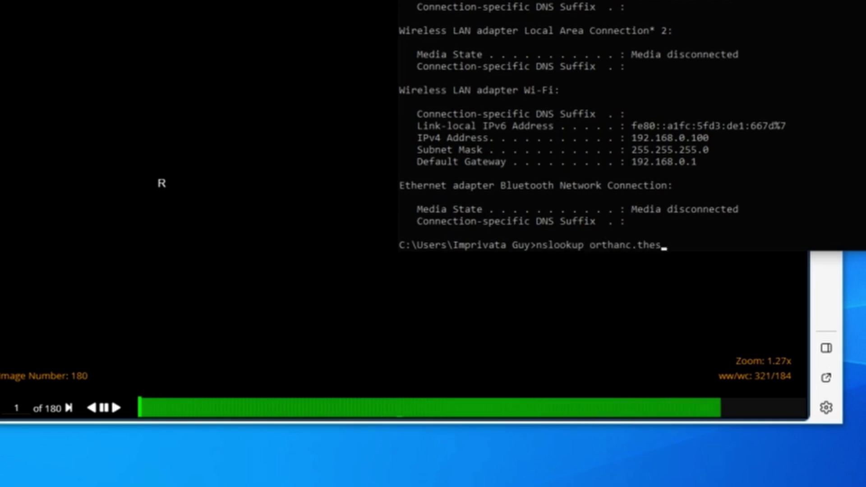
Run nslookup orthanc.thesecuritypanda.org and highlight DNS server 192.168.0.1 and answer 100.65.113.81.
text(panda.org)
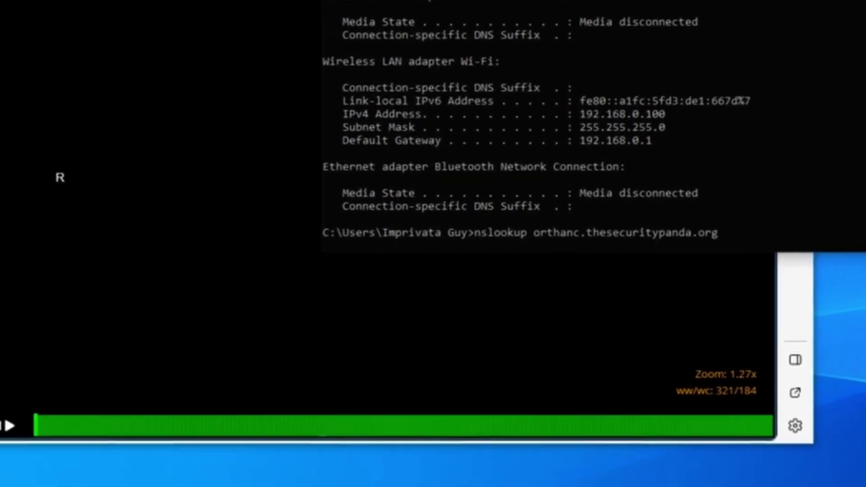
key(Return)
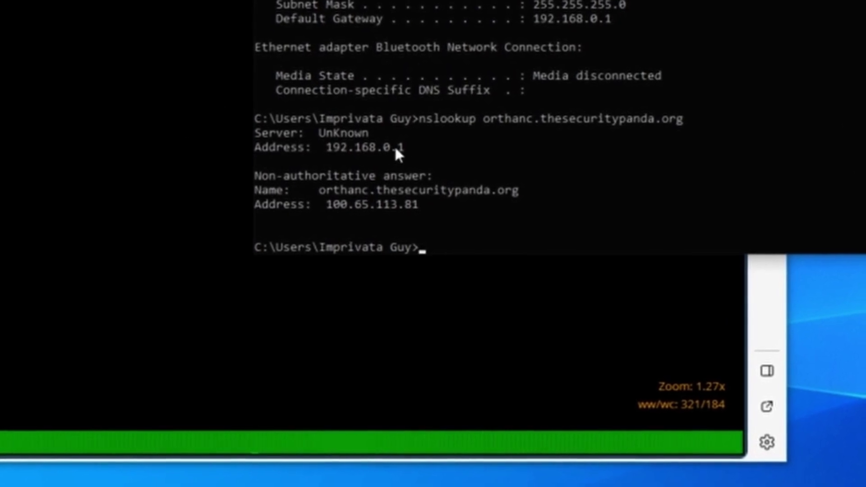
drag(415, 148, 245, 135)
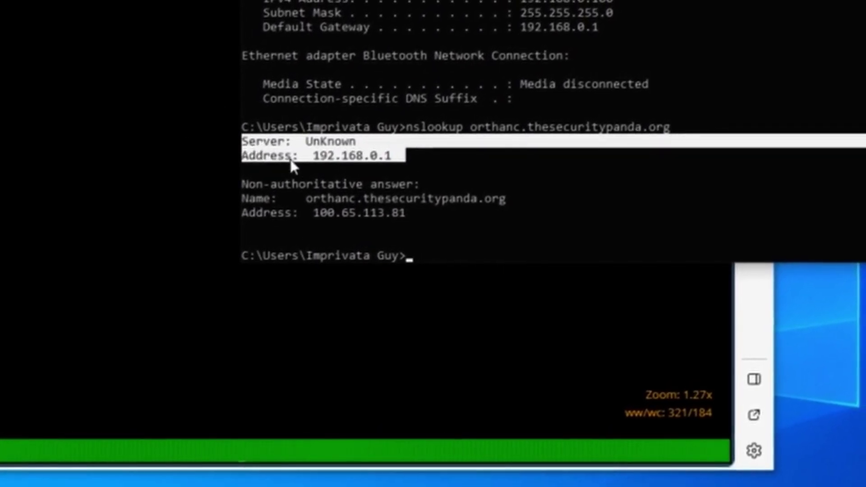
click(331, 181)
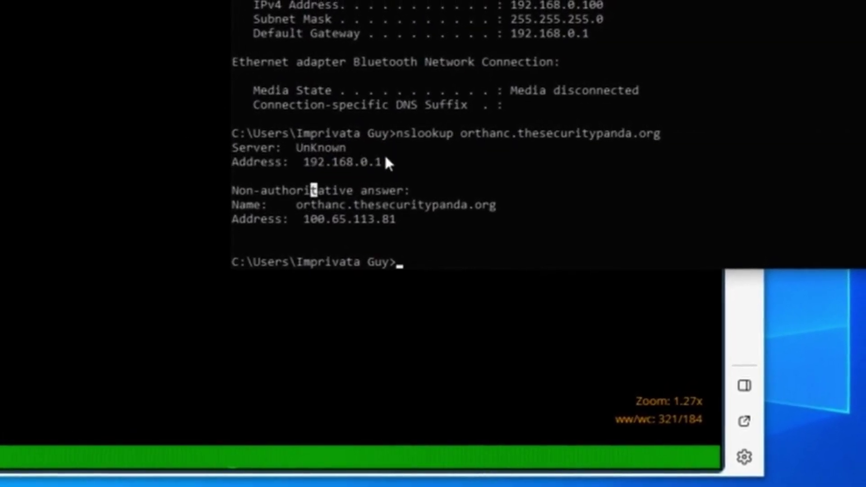
drag(389, 160, 255, 151)
click(244, 154)
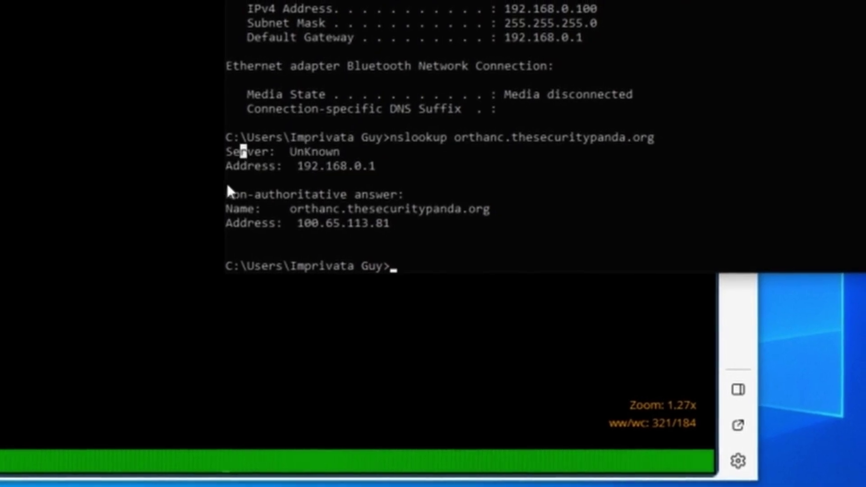
drag(226, 185, 328, 217)
drag(380, 221, 511, 229)
click(509, 228)
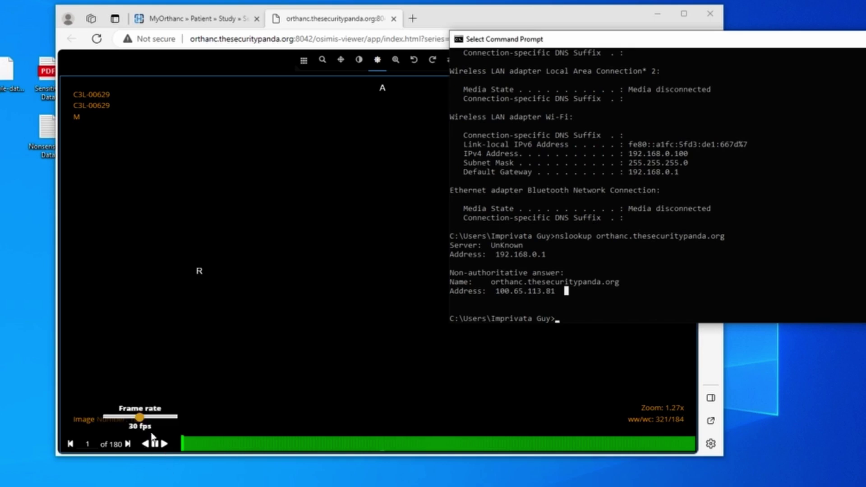
Start playback of the brain MR series, move the browser left, and bring Command Prompt forward.
click(170, 450)
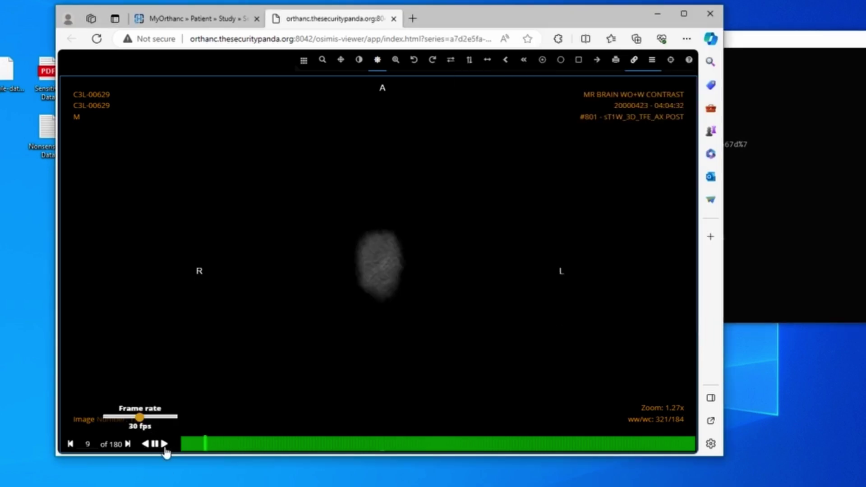
drag(587, 18, 454, 11)
click(677, 155)
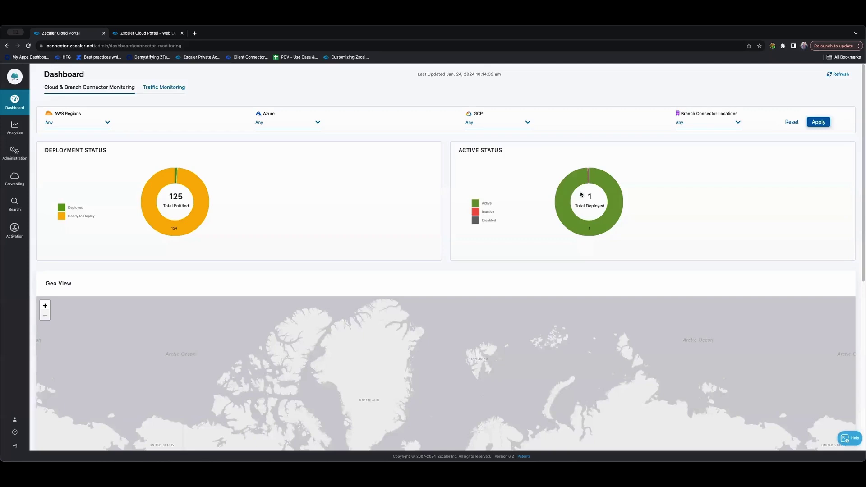
Load today's DNS Insights log records with the 1k-record display.
scroll(373, 192, down, 5)
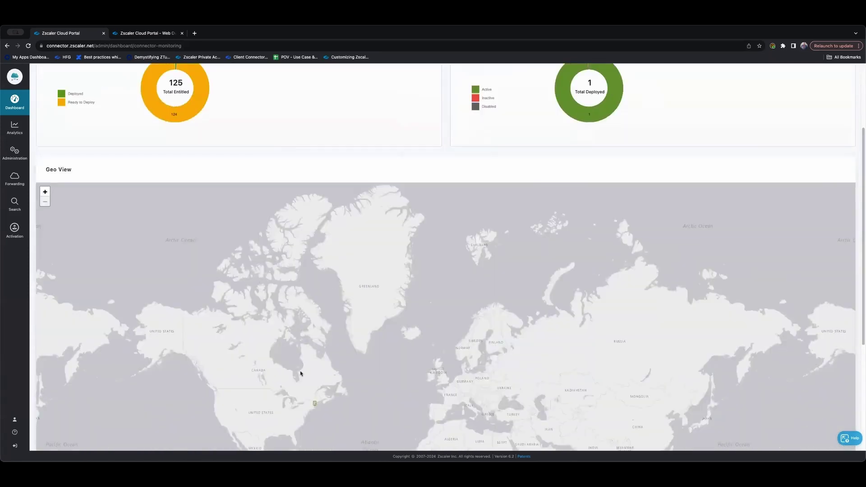
scroll(315, 405, down, 5)
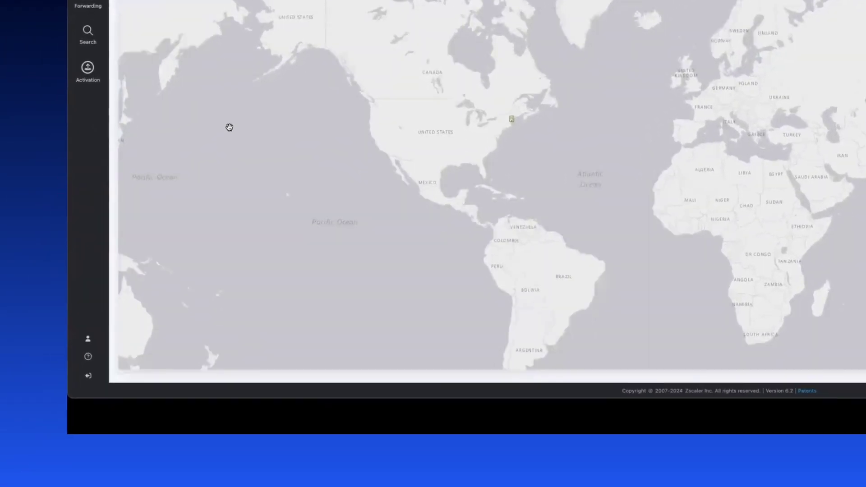
scroll(230, 129, down, 3)
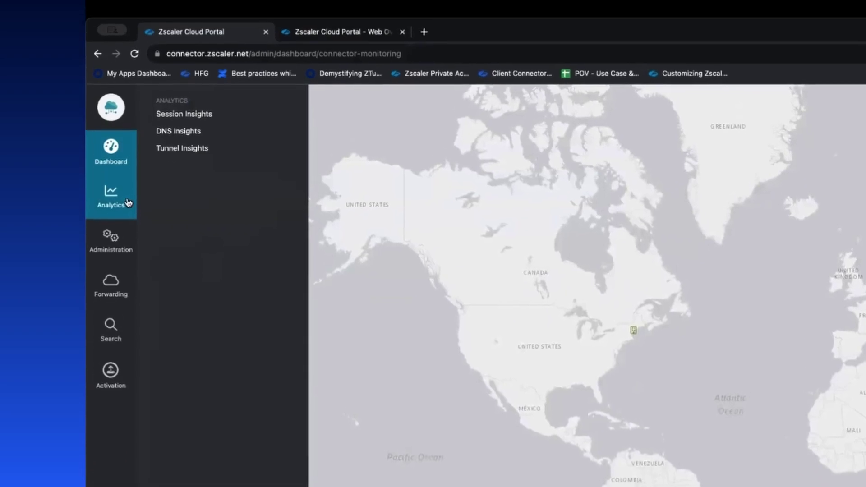
click(190, 170)
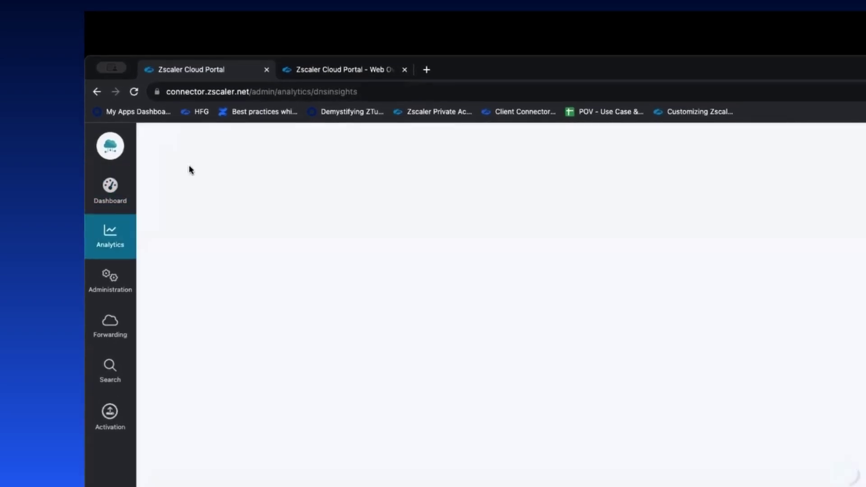
click(203, 143)
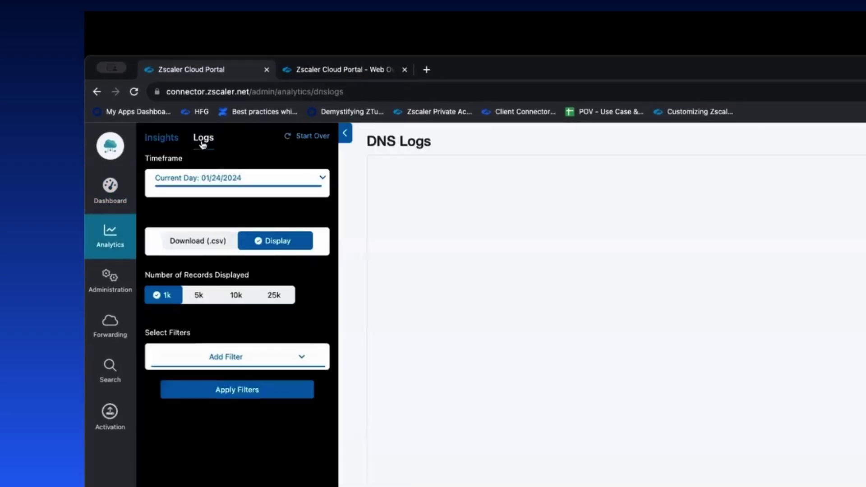
click(221, 388)
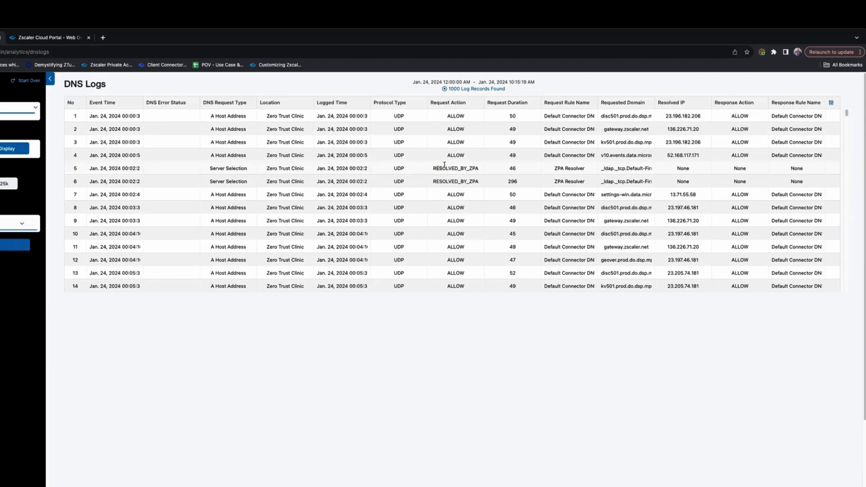
Highlight the RESOLVED_BY_ZPA entry in row 5 and scroll through the DNS logs.
drag(433, 169, 623, 167)
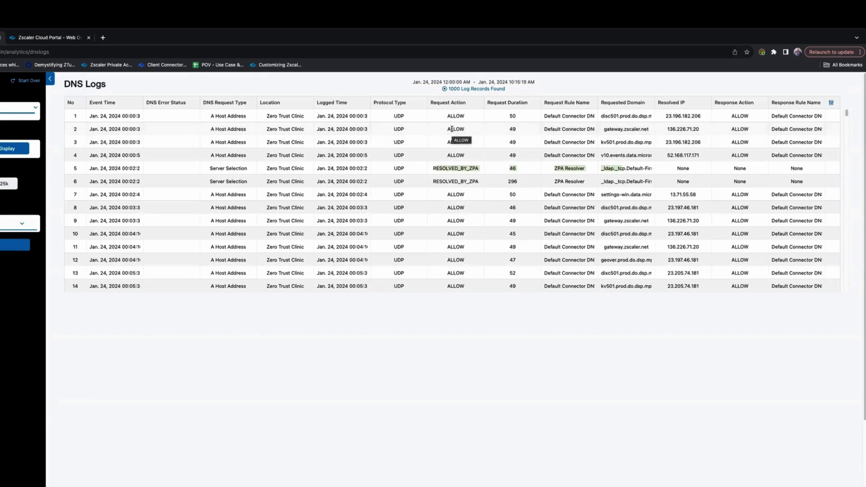
scroll(452, 130, down, 5)
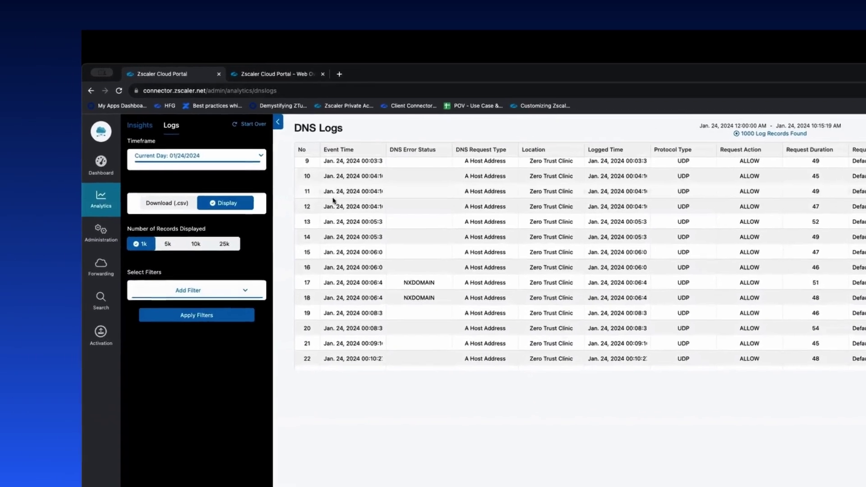
mouse_move(100, 198)
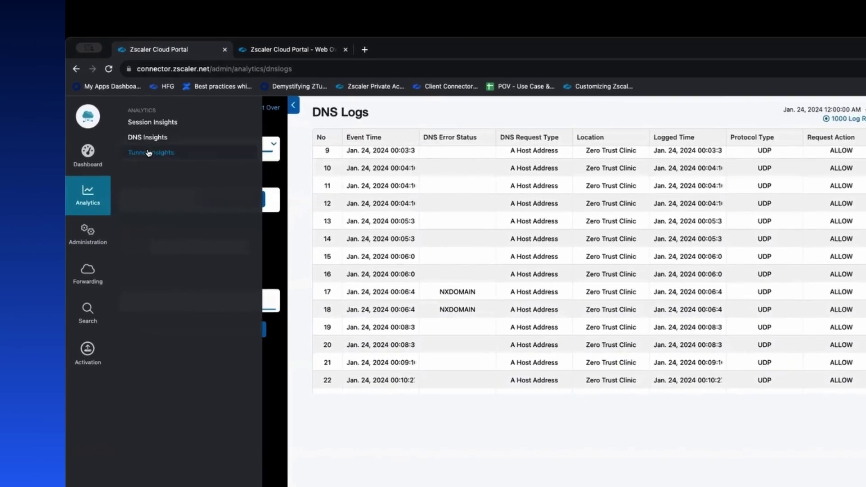
Retrieve today's records from the Session Insights Logs tab.
click(152, 122)
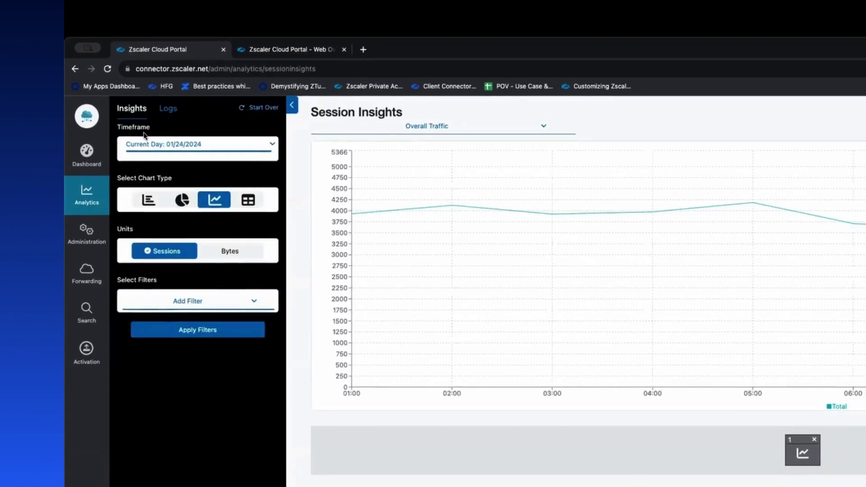
click(169, 108)
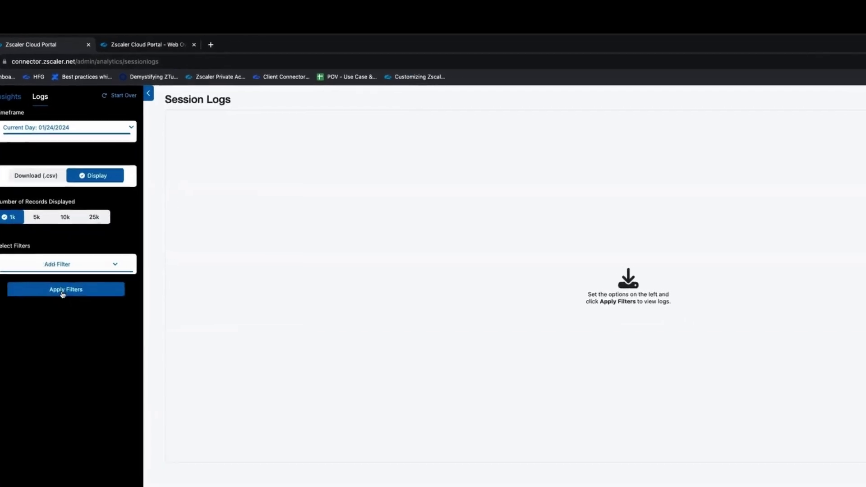
click(165, 322)
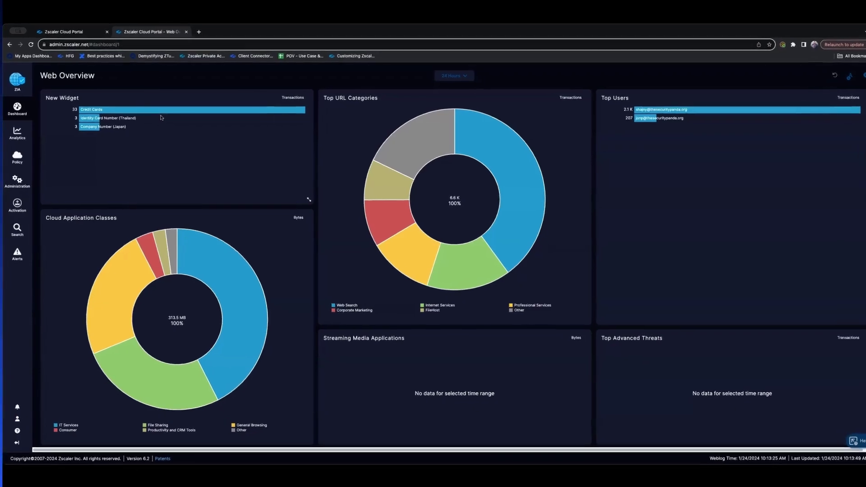
Filter the Web Insights logs to the Zero Trust Clinic location.
mouse_move(14, 133)
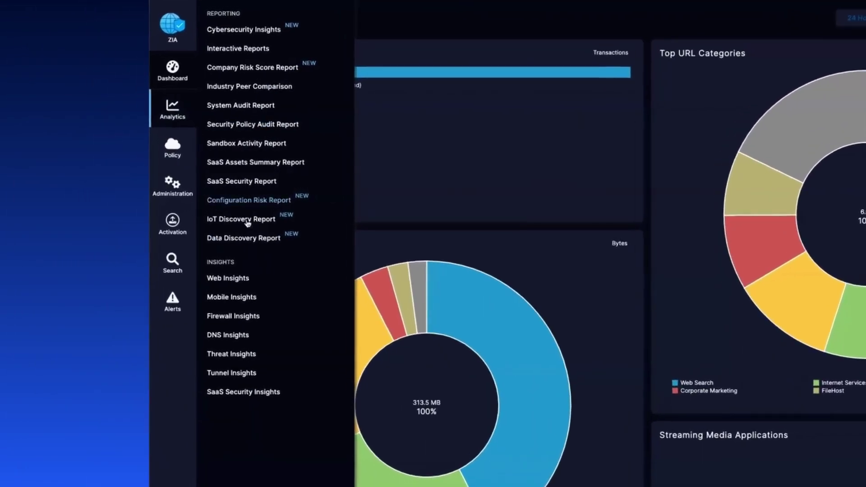
click(200, 272)
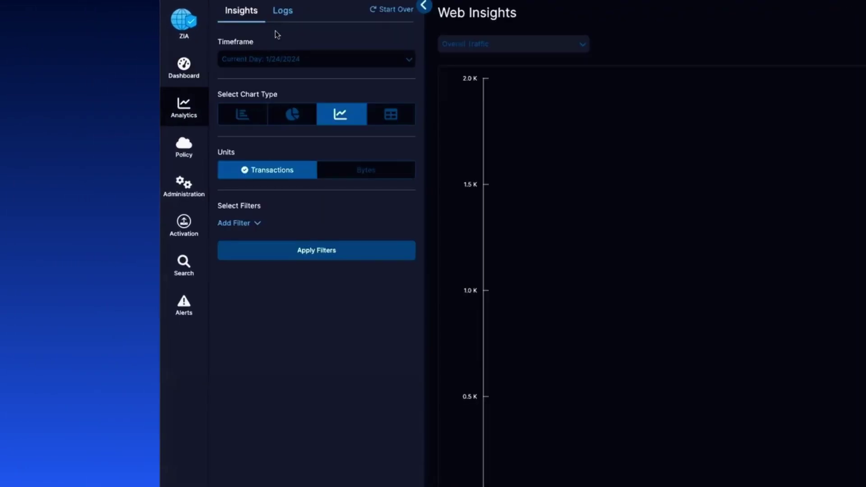
click(283, 14)
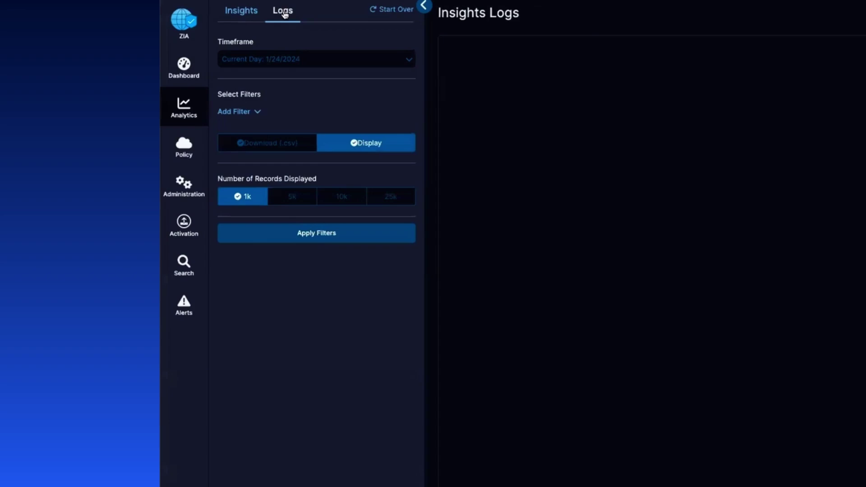
click(252, 112)
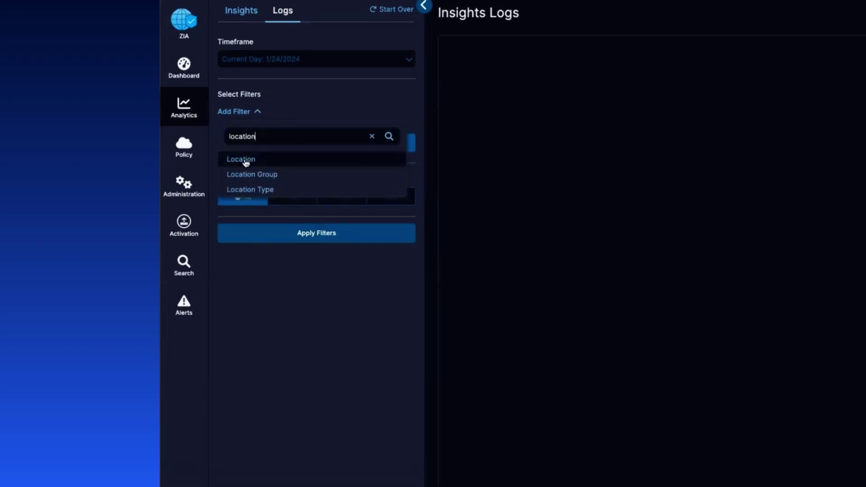
click(246, 162)
click(247, 159)
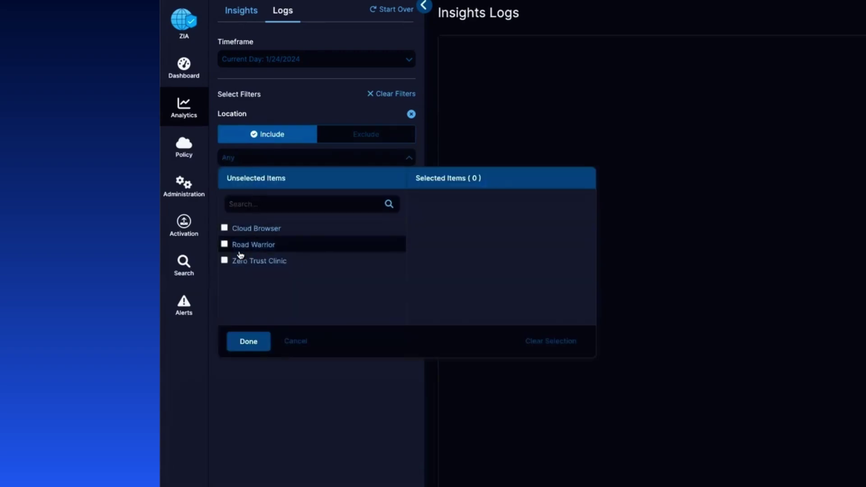
click(249, 341)
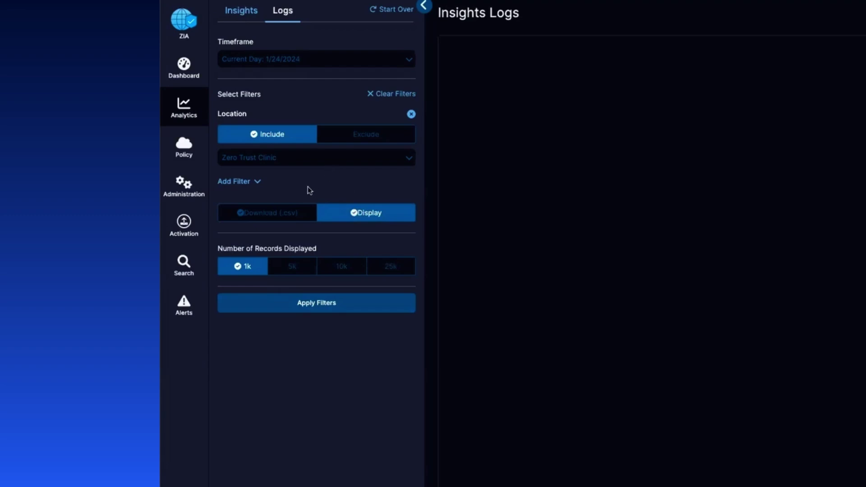
Add a Policy Action filter set to Block.
click(251, 185)
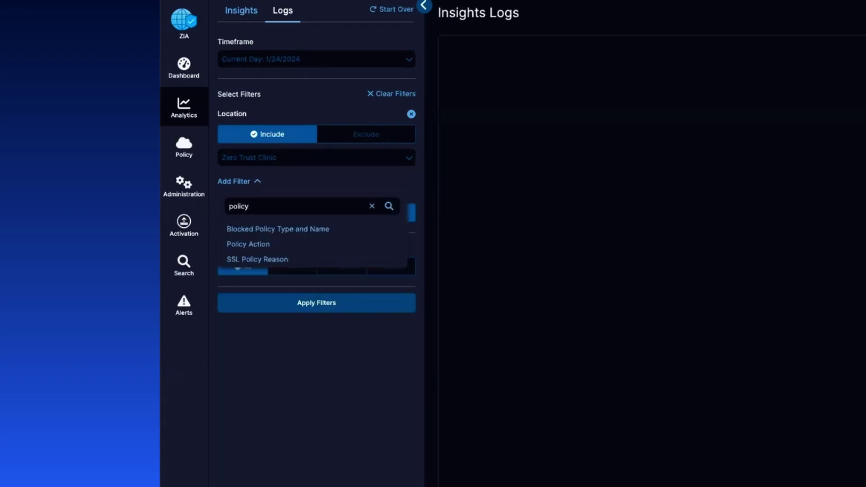
click(269, 230)
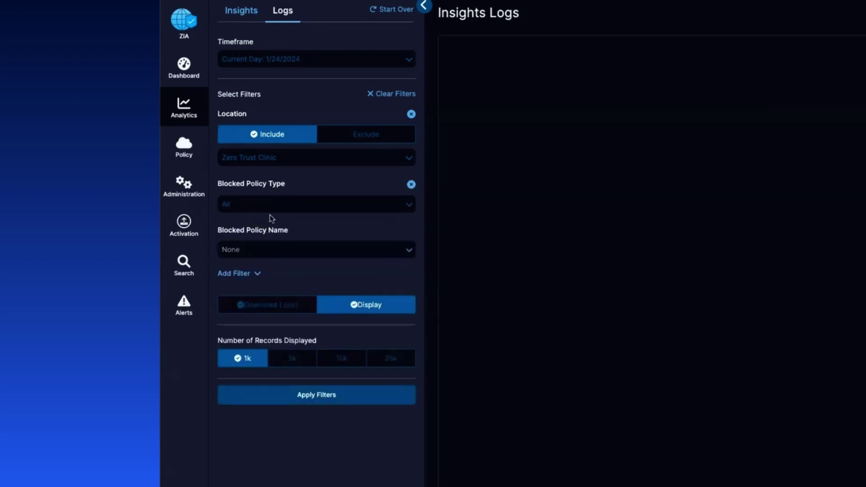
click(273, 205)
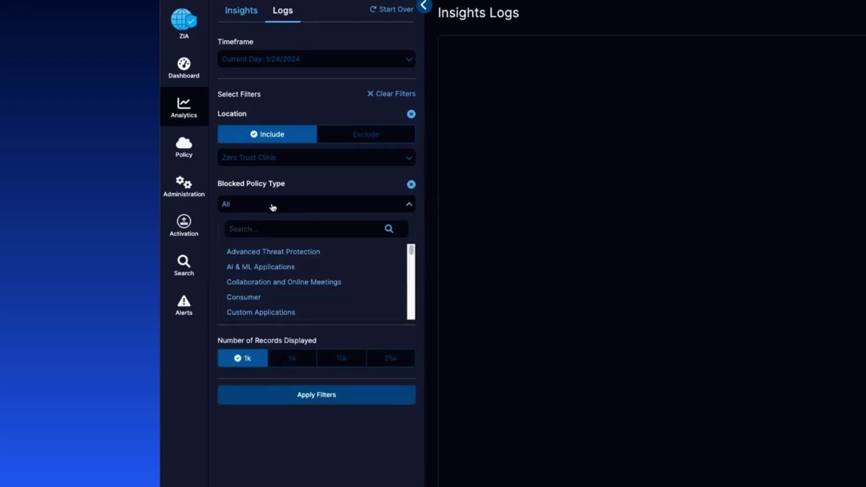
click(410, 184)
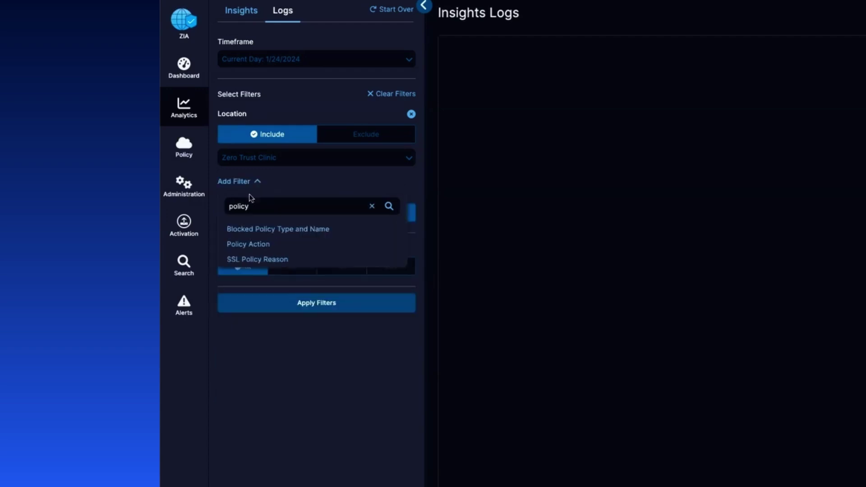
click(255, 244)
click(254, 233)
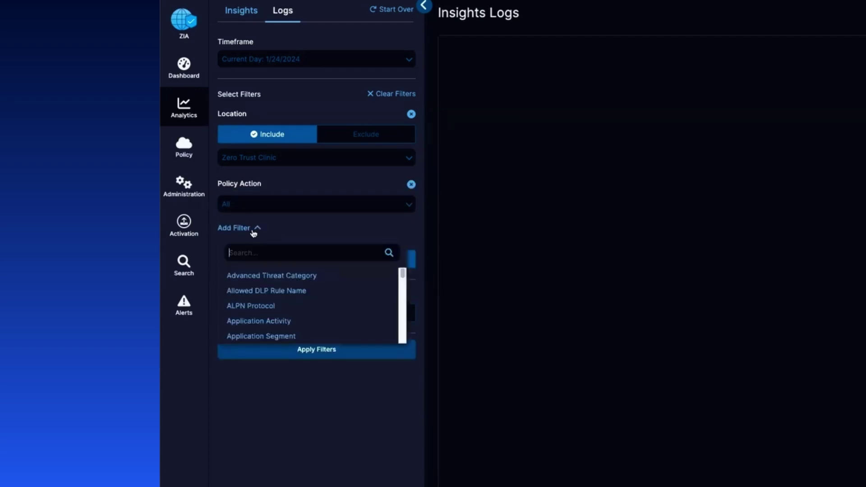
click(257, 207)
click(253, 266)
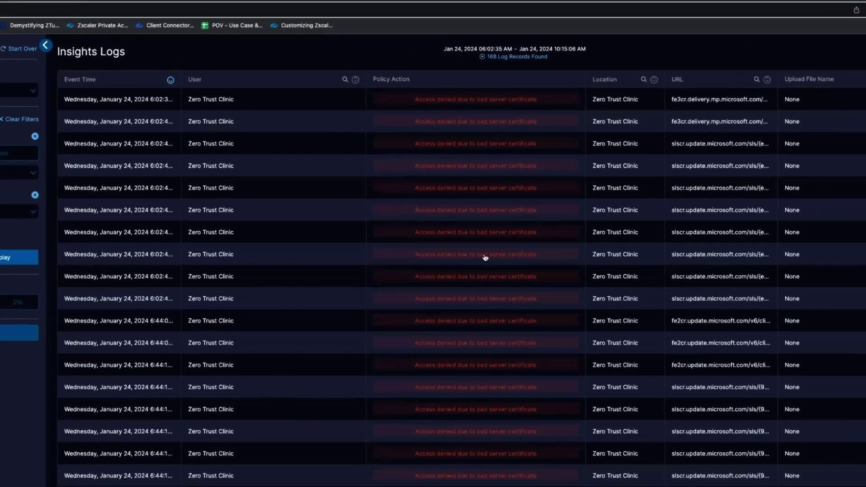
Scroll through the 168 blocked records down to the credit-card DLP upload blocks at 10:06.
scroll(756, 240, down, 8)
scroll(750, 239, down, 10)
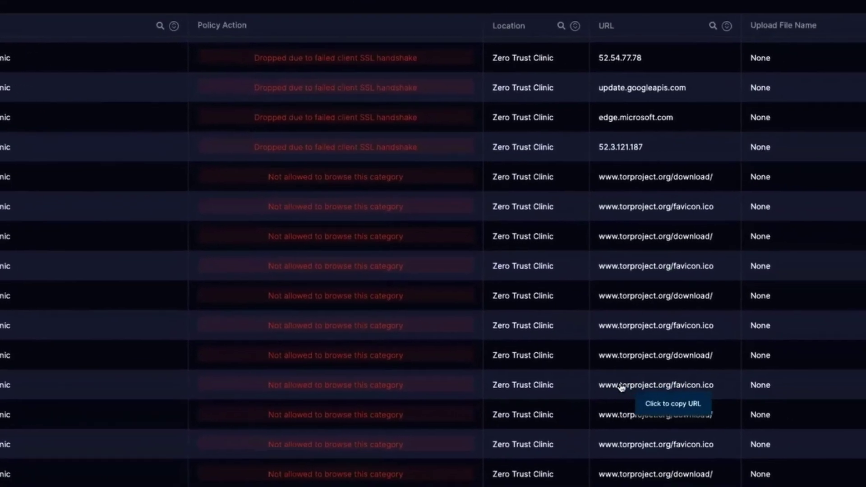
scroll(528, 369, down, 10)
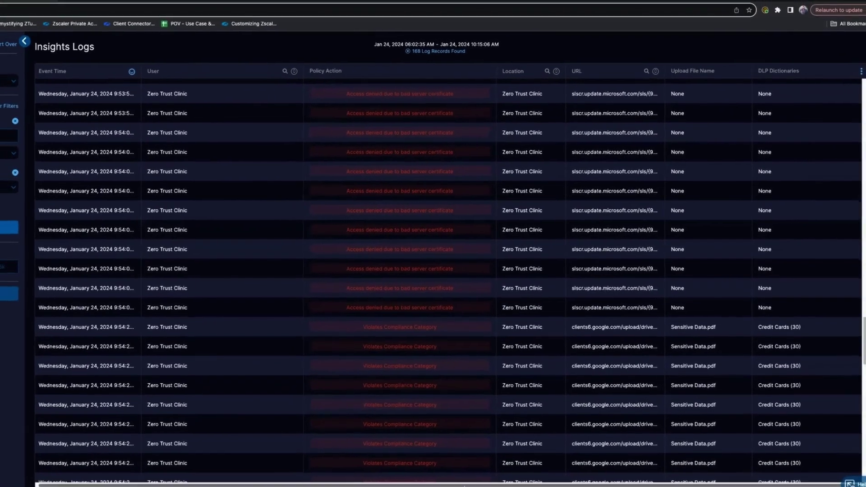
scroll(488, 370, down, 5)
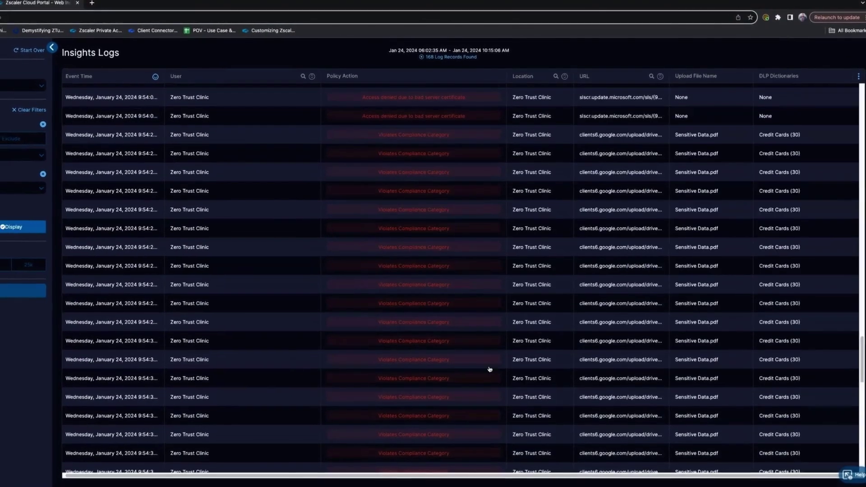
scroll(491, 368, down, 5)
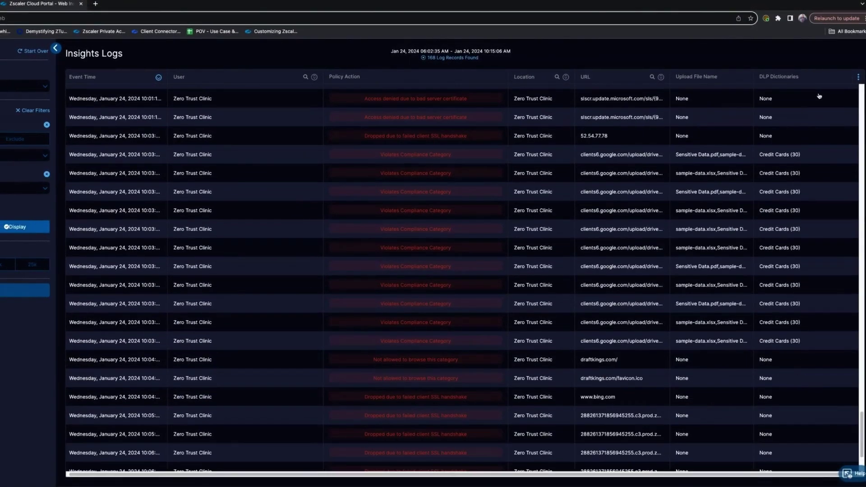